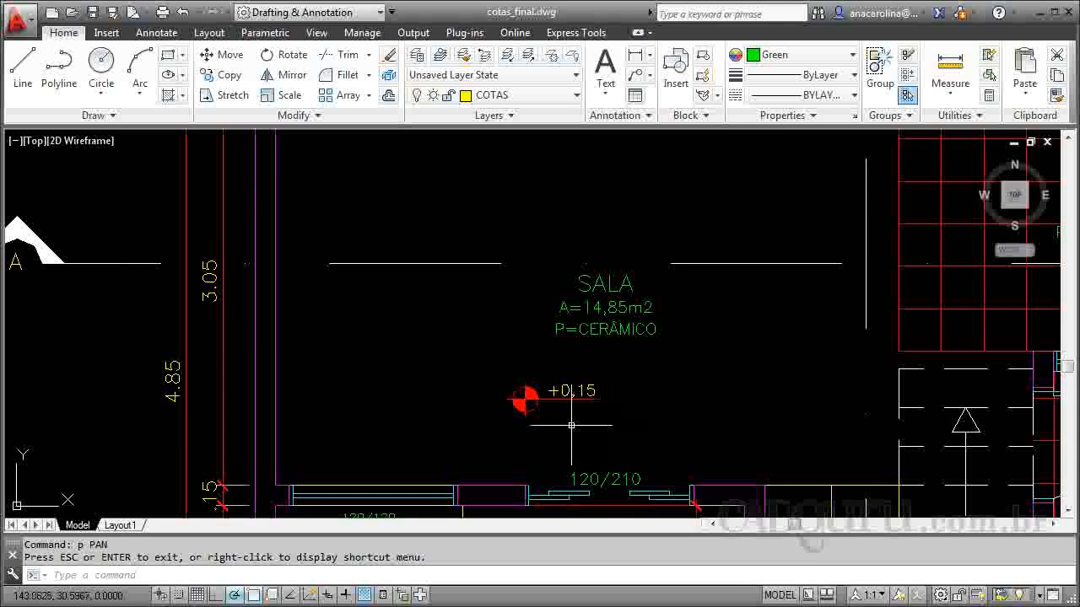
- Examine the level markers in the SALA and in front of the VARANDA on the ground floor plan
scroll(654, 387, "down", 6)
scroll(592, 285, "up", 5)
scroll(592, 285, "up", 2)
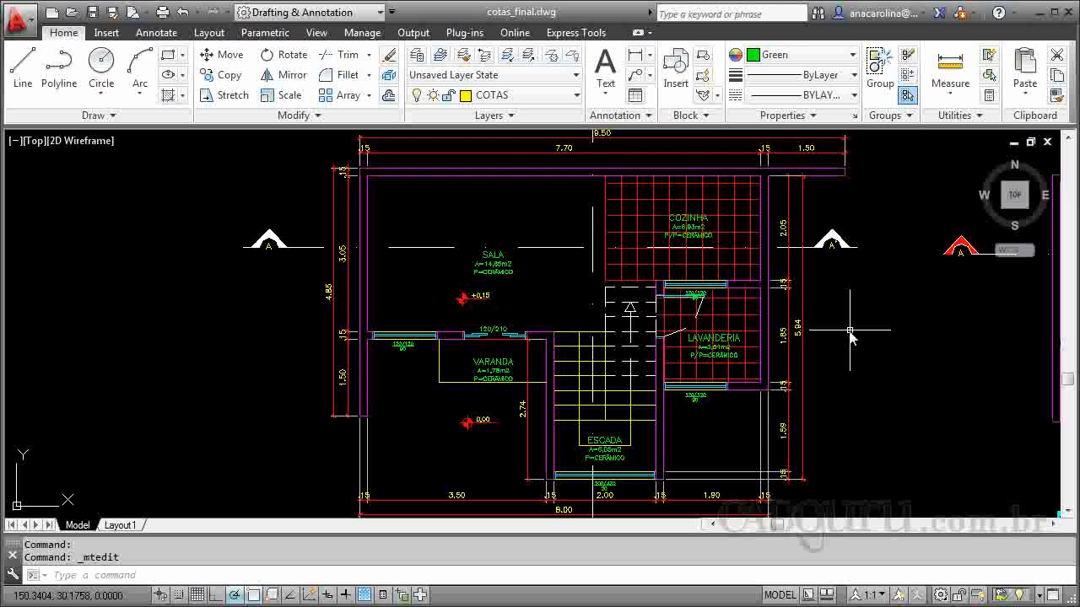
scroll(485, 430, "up", 5)
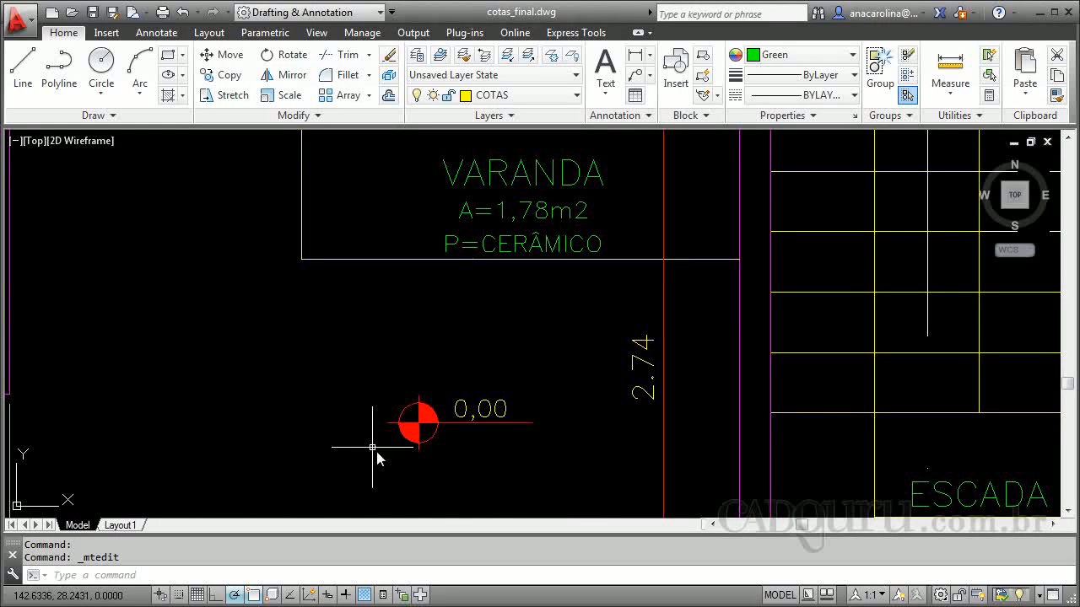
scroll(463, 411, "down", 4)
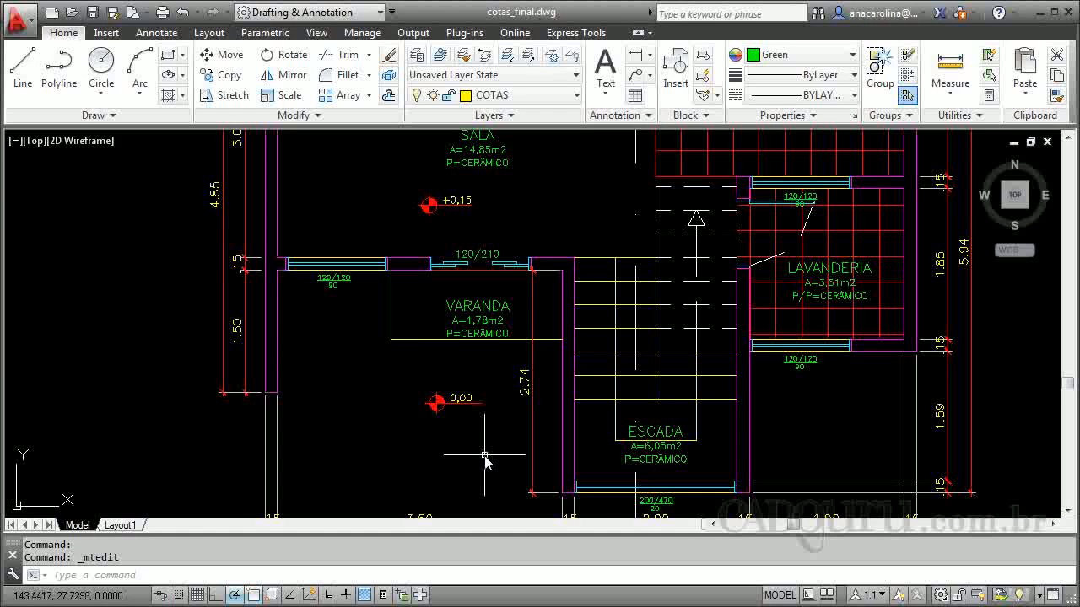
scroll(539, 244, "down", 4)
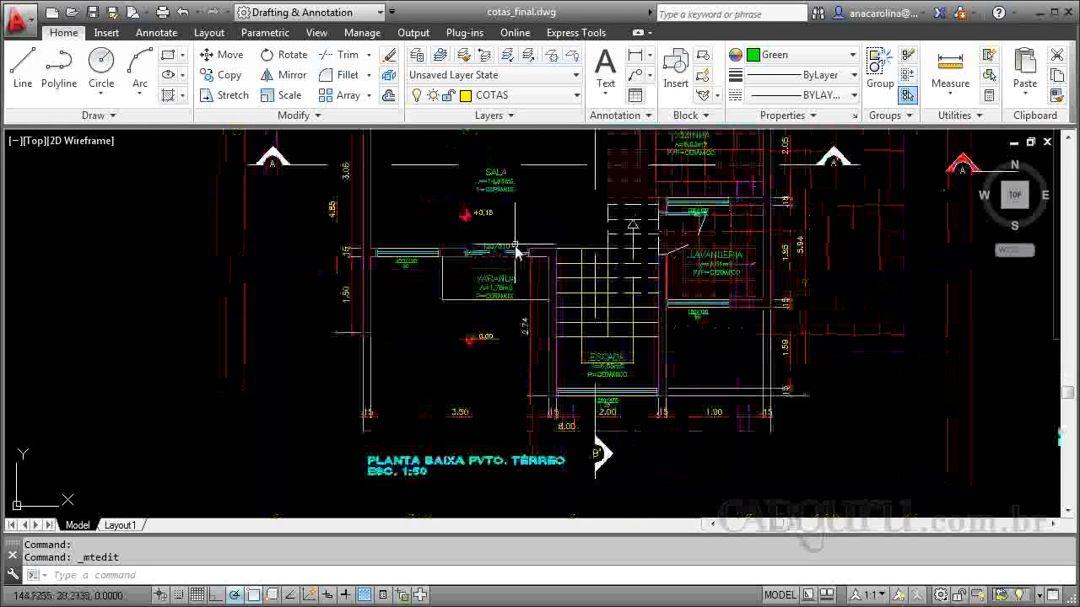
scroll(578, 168, "up", 3)
scroll(452, 216, "up", 8)
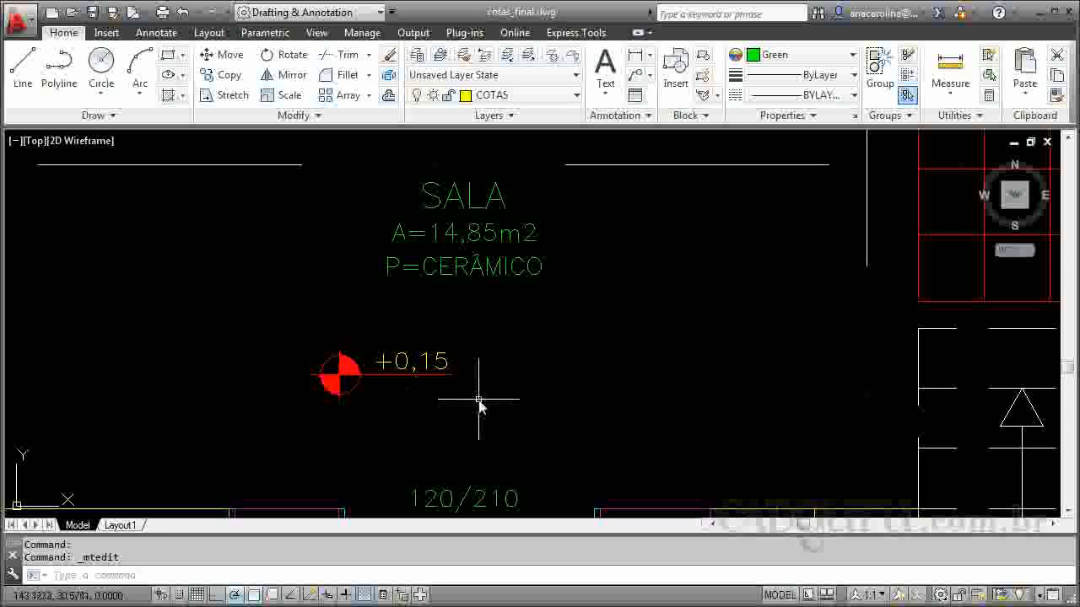
scroll(361, 361, "down", 6)
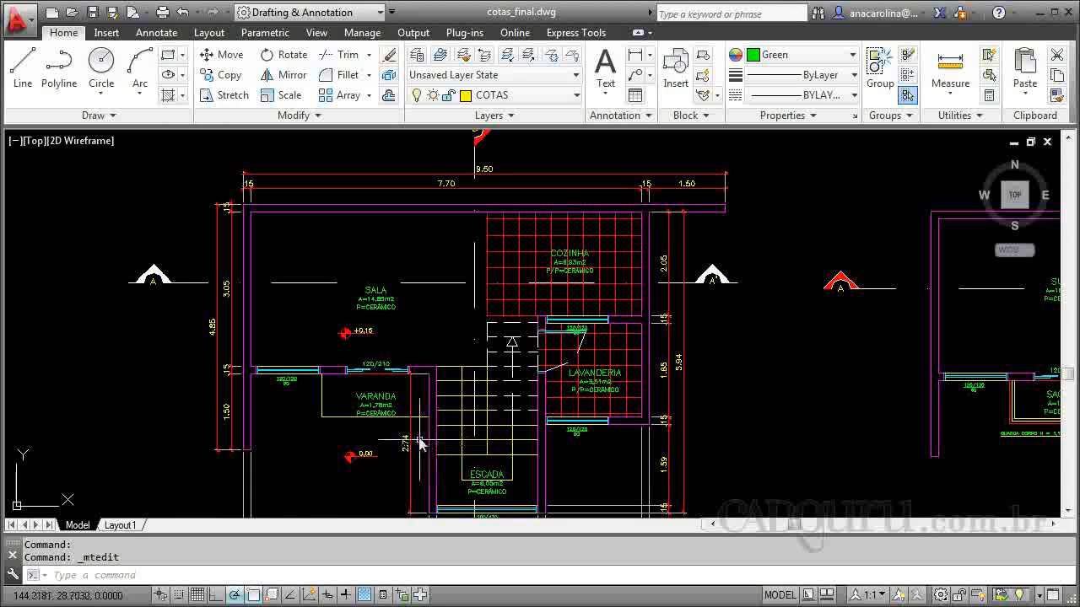
scroll(348, 339, "up", 6)
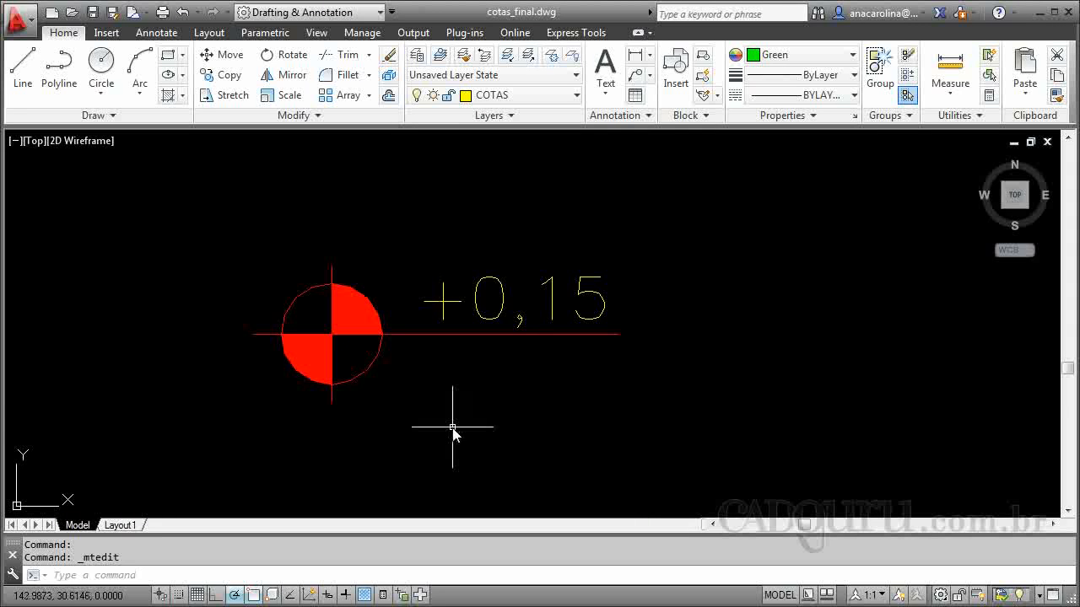
key("Escape")
key("Escape")
- Copy the ground floor level marker in section AA' from its tip up onto the upper floor slab line
scroll(453, 433, "down", 2)
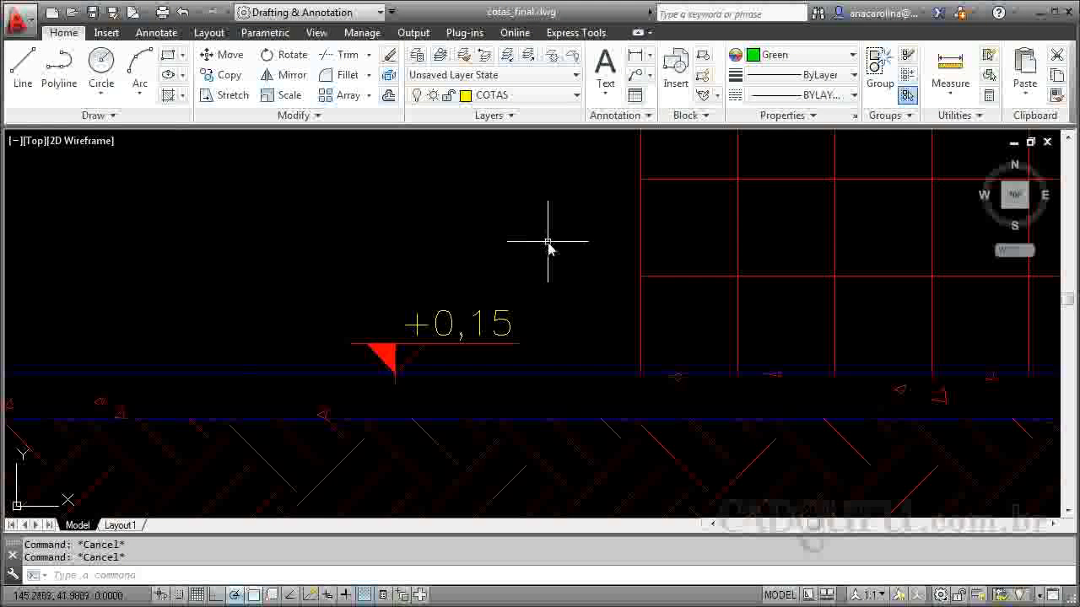
scroll(563, 306, "down", 5)
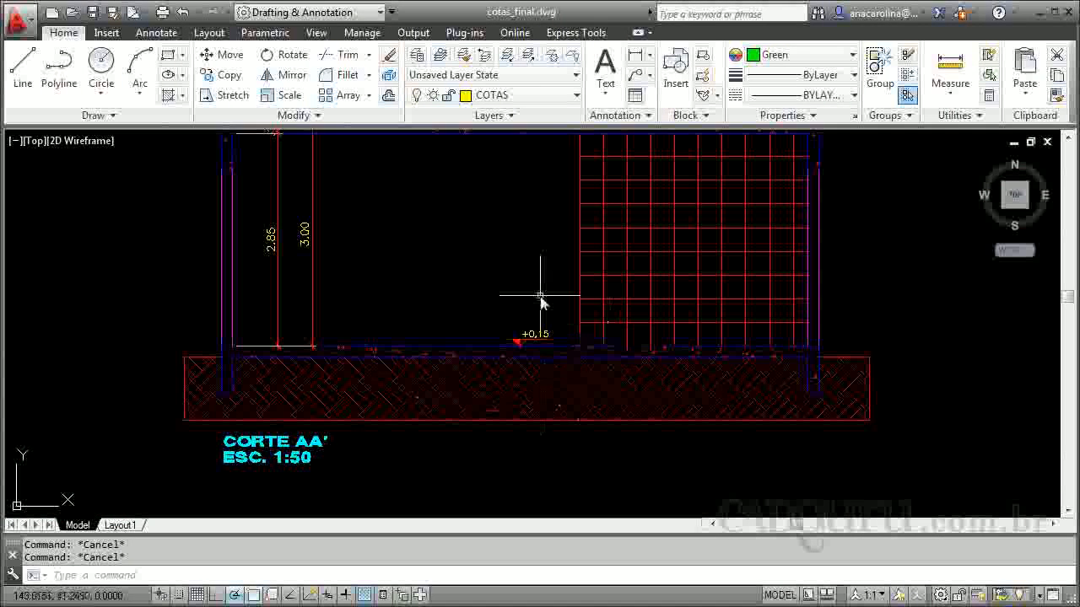
scroll(550, 304, "up", 7)
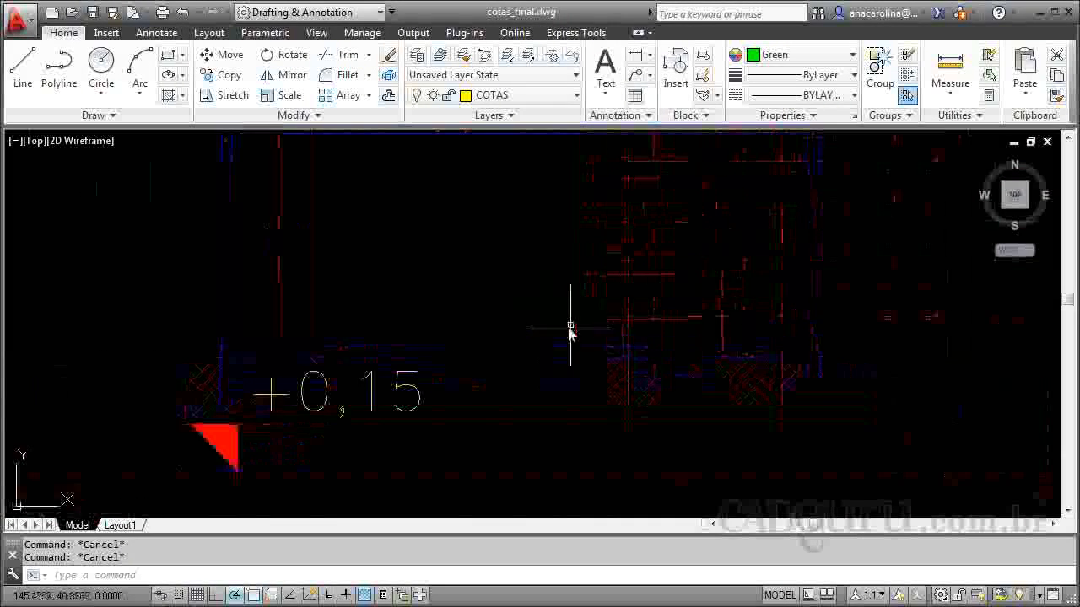
key("Return")
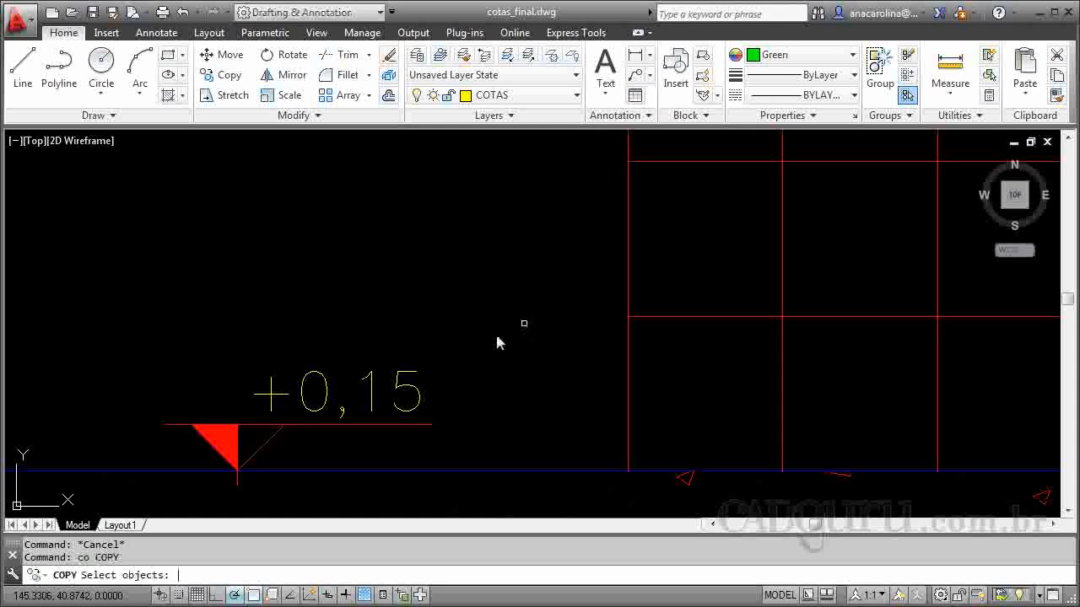
left_click(451, 340)
left_click(169, 460)
key("Return")
left_click(237, 471)
scroll(414, 439, "down", 5)
scroll(494, 301, "up", 5)
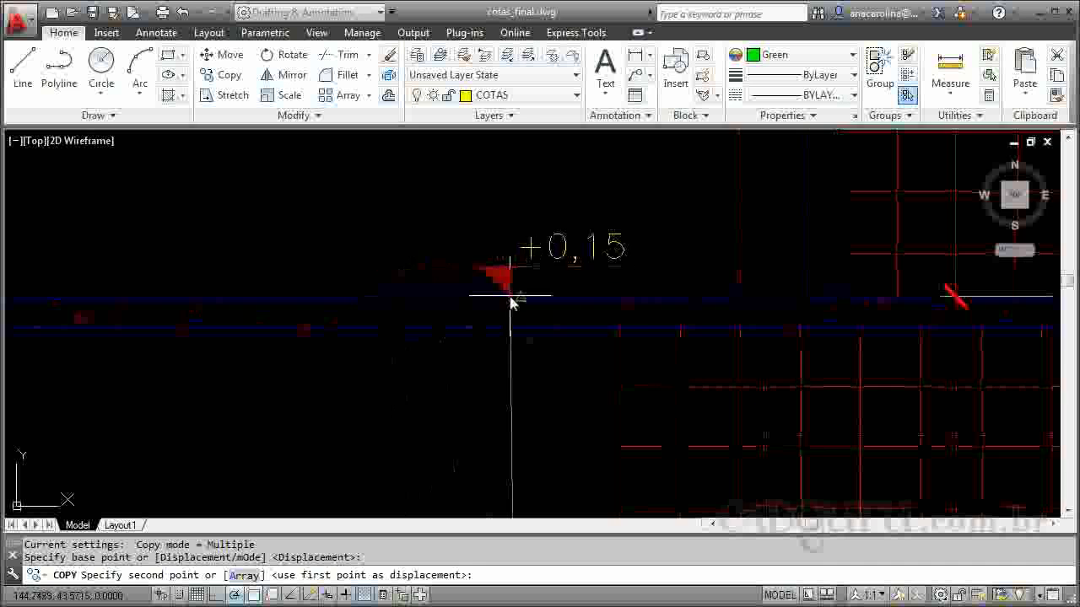
left_click(511, 302)
key("Escape")
- Set the copied level marker's text on the upper slab of section AA' to +3,00
scroll(534, 305, "up", 2)
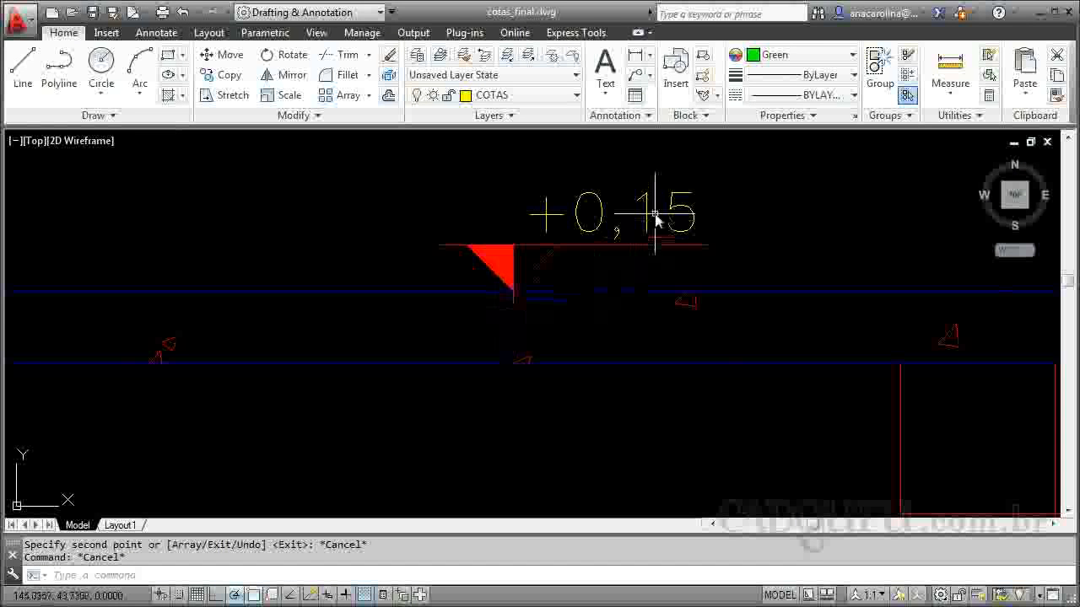
double_click(653, 221)
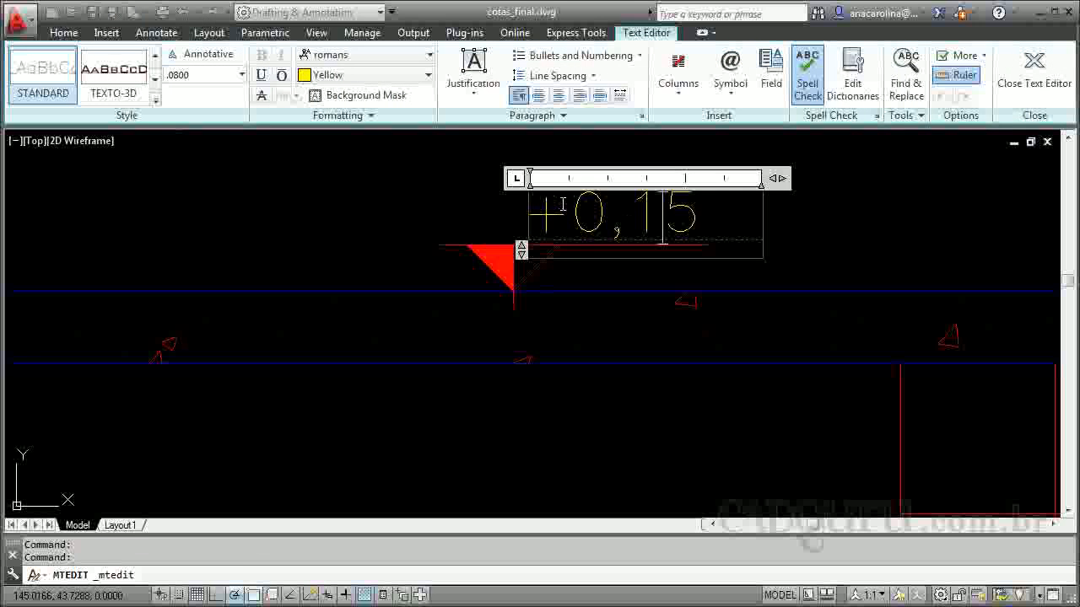
left_click_drag(571, 211, 718, 209)
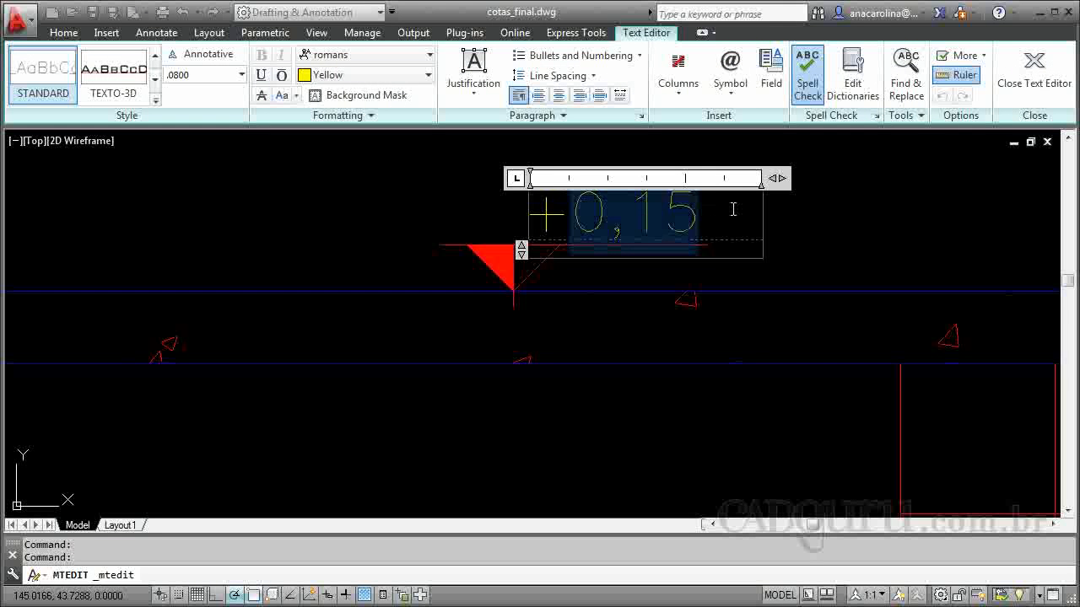
type("3,00")
left_click(737, 414)
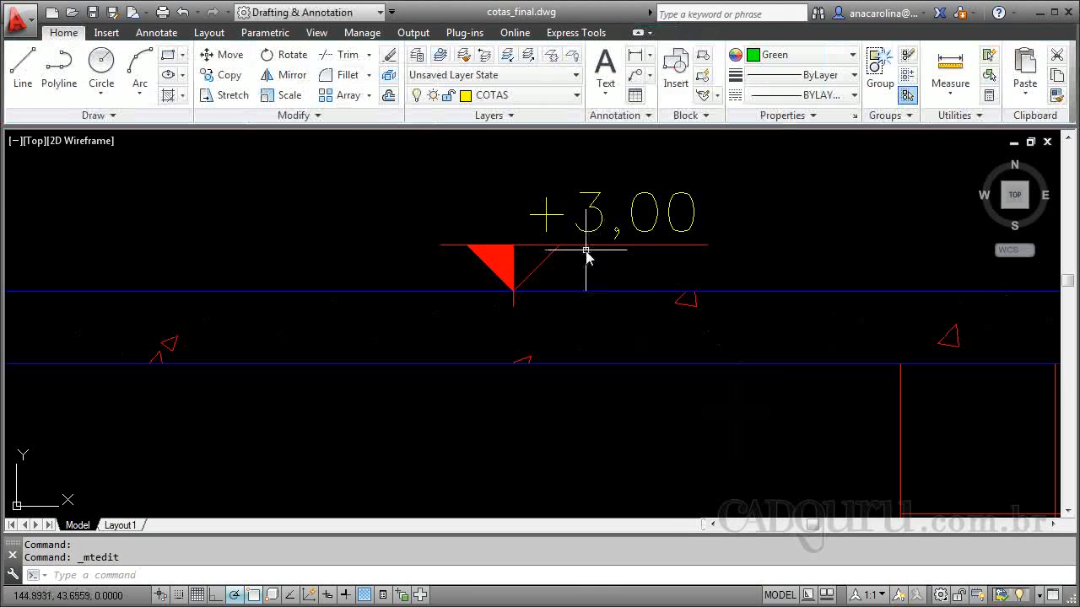
- Set the stair landing's level text in section BB' to +1,23 and delete the vertical 1.23 dimension beneath it
scroll(585, 253, "down", 5)
scroll(301, 409, "down", 3)
scroll(414, 475, "up", 6)
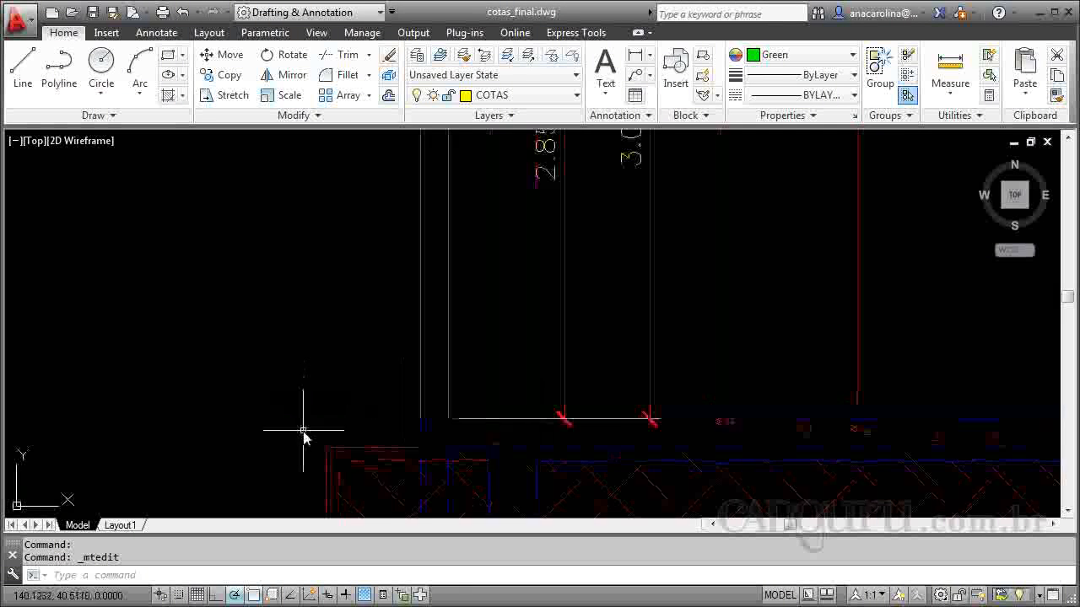
scroll(303, 438, "down", 4)
scroll(536, 288, "up", 6)
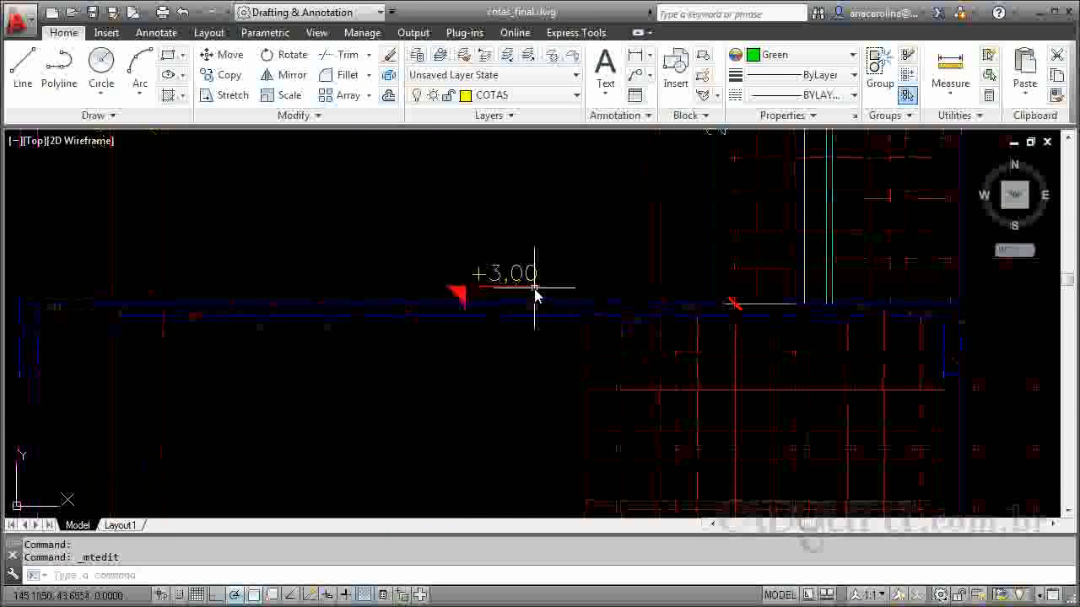
scroll(522, 295, "down", 5)
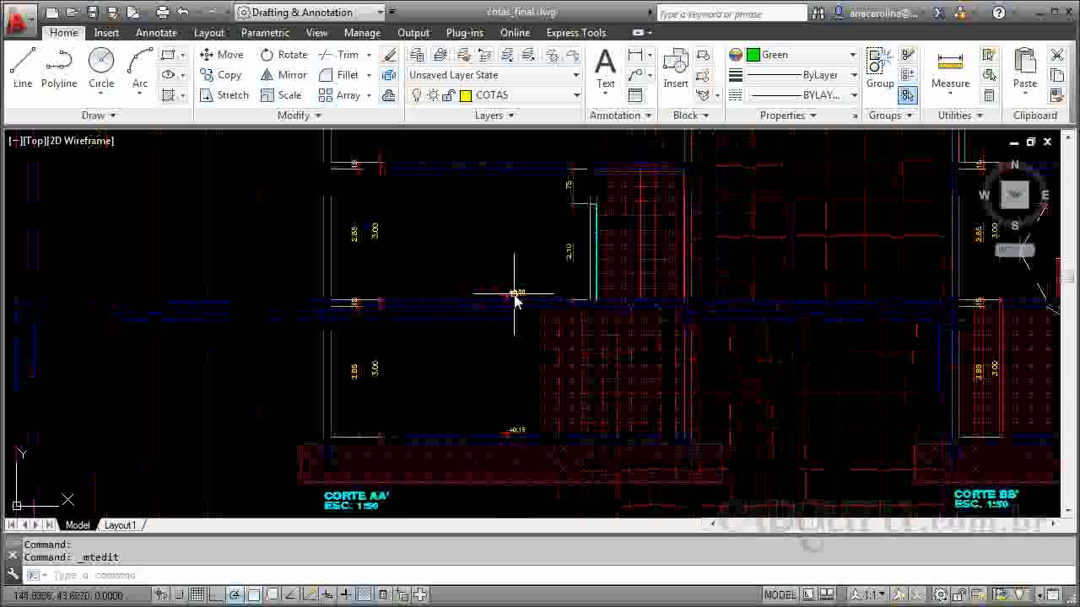
scroll(523, 380, "up", 6)
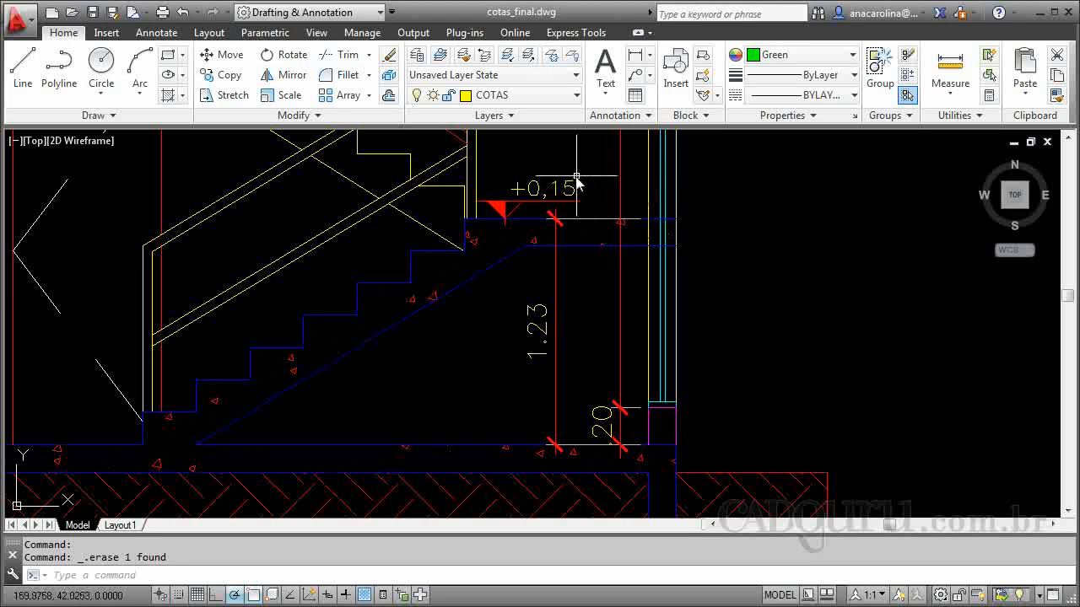
double_click(555, 190)
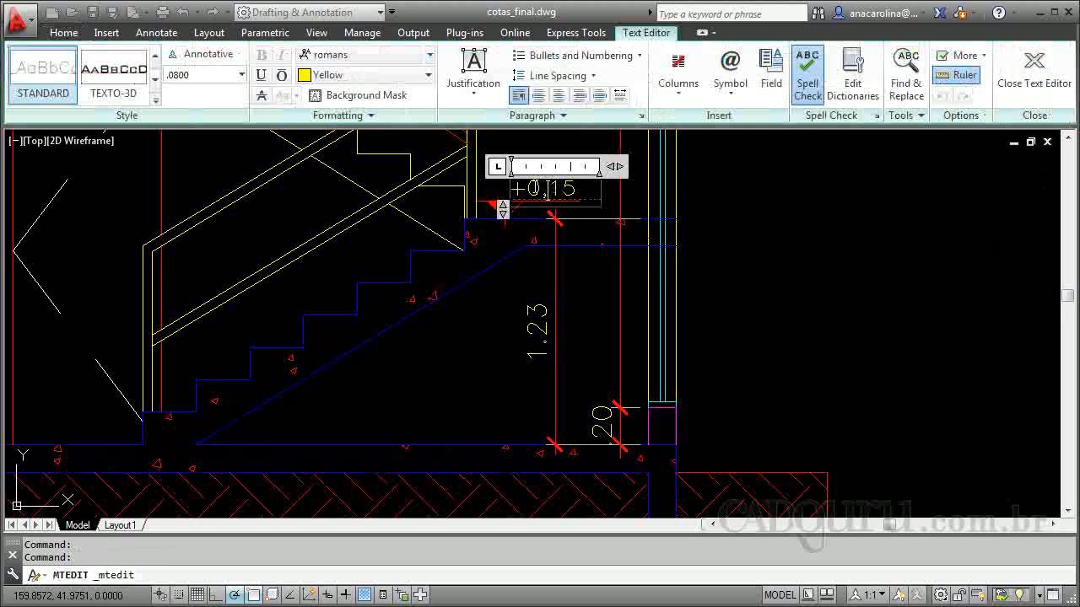
left_click_drag(518, 190, 605, 192)
type("1,23")
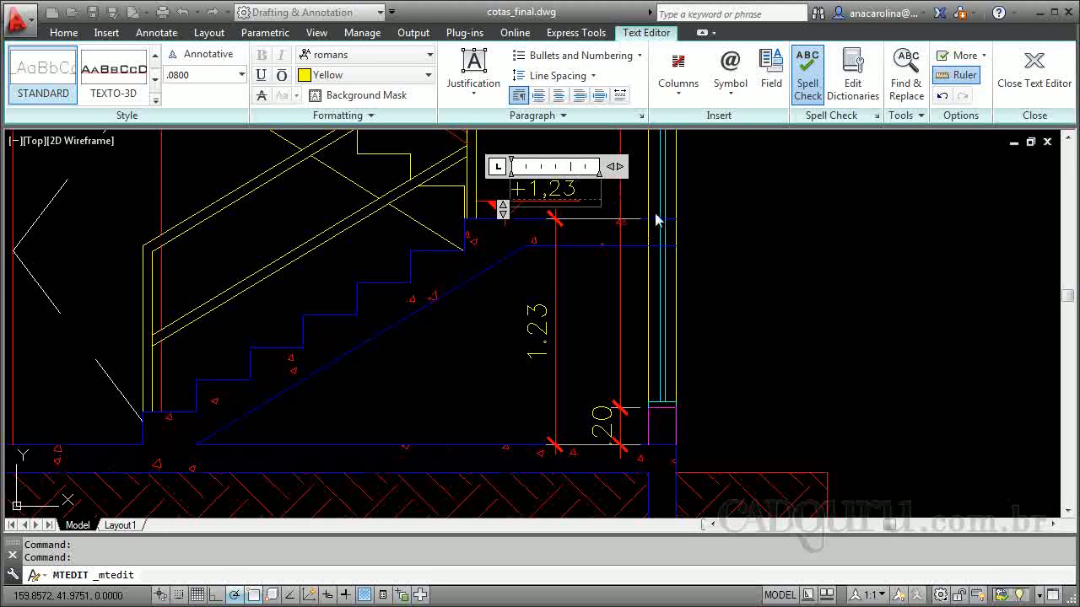
left_click(656, 220)
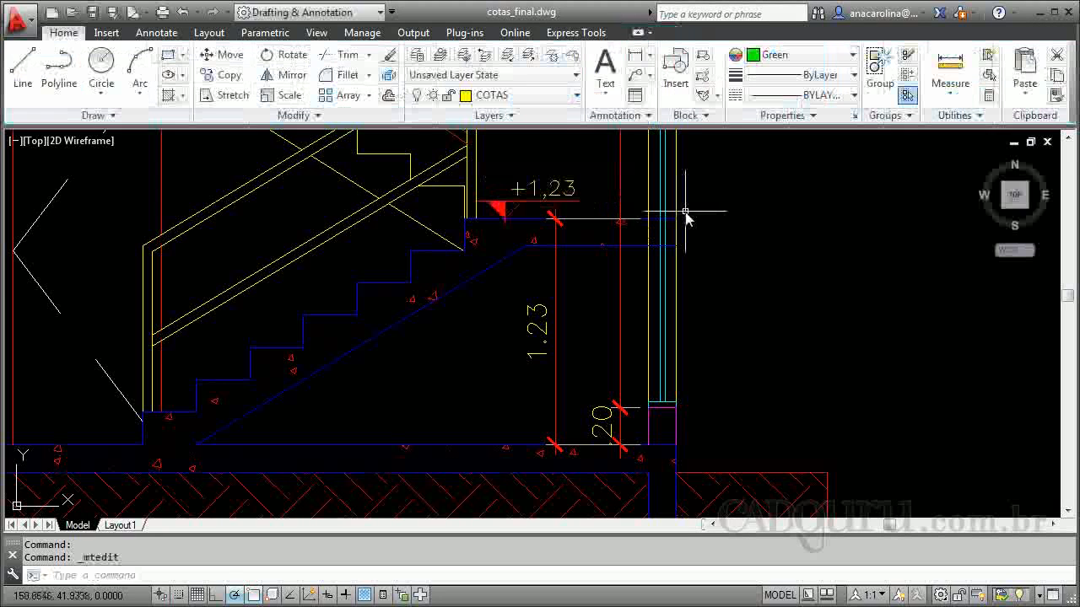
left_click(535, 312)
key("Delete")
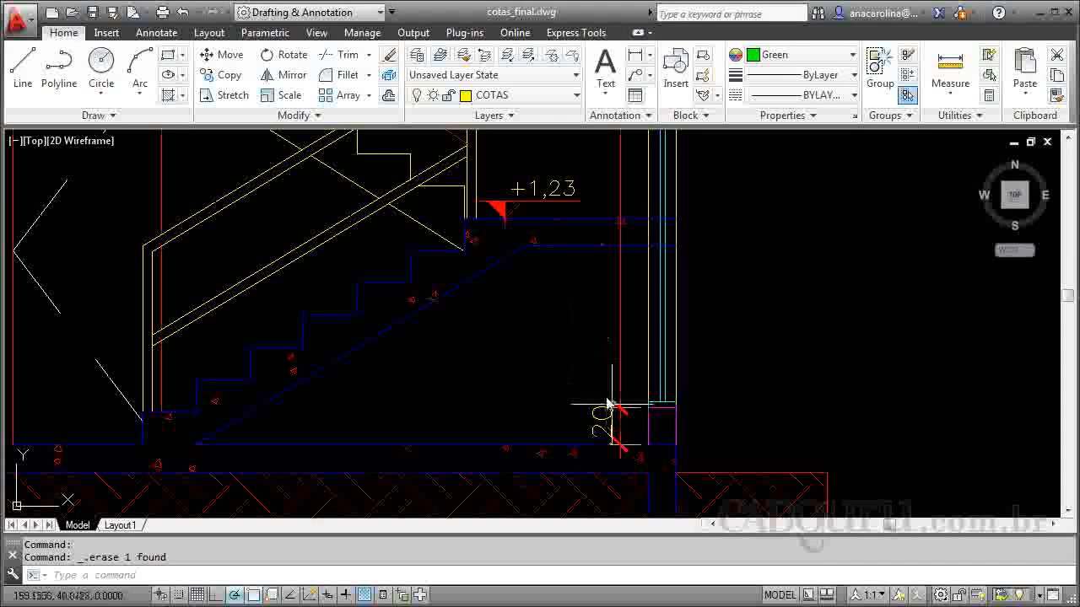
- Compare the stair landing's level marker in section BB' with the ESCADA level marker on the ground floor plan
scroll(702, 388, "down", 5)
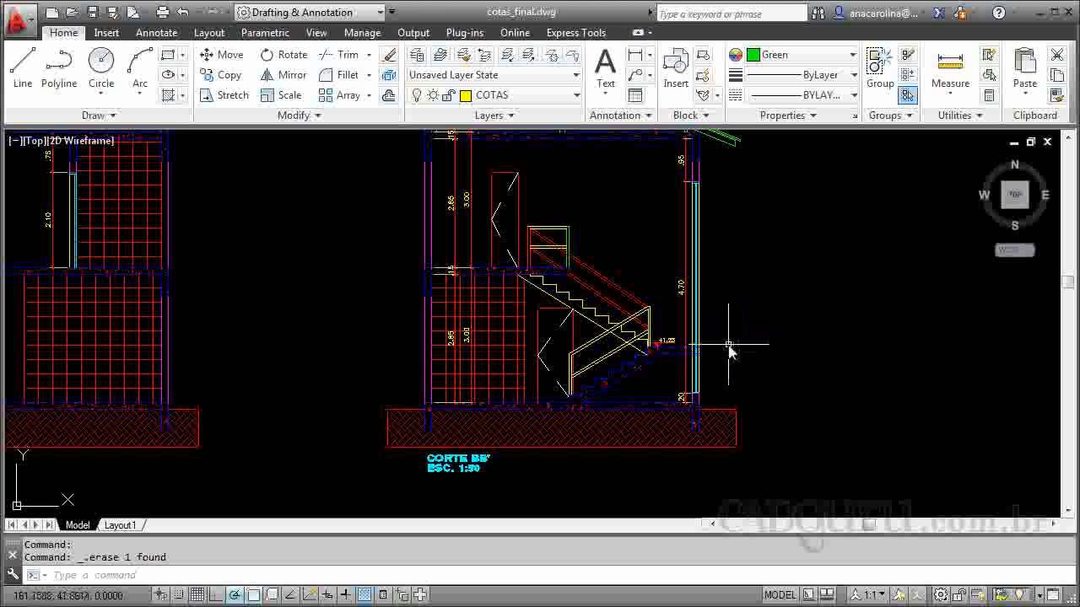
scroll(723, 371, "up", 5)
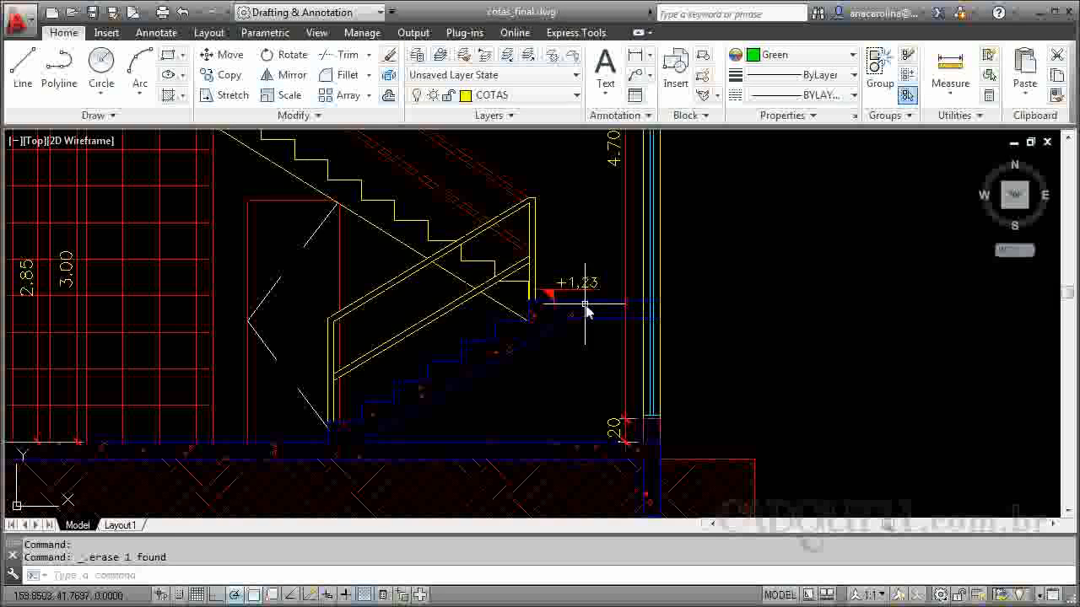
scroll(584, 309, "up", 3)
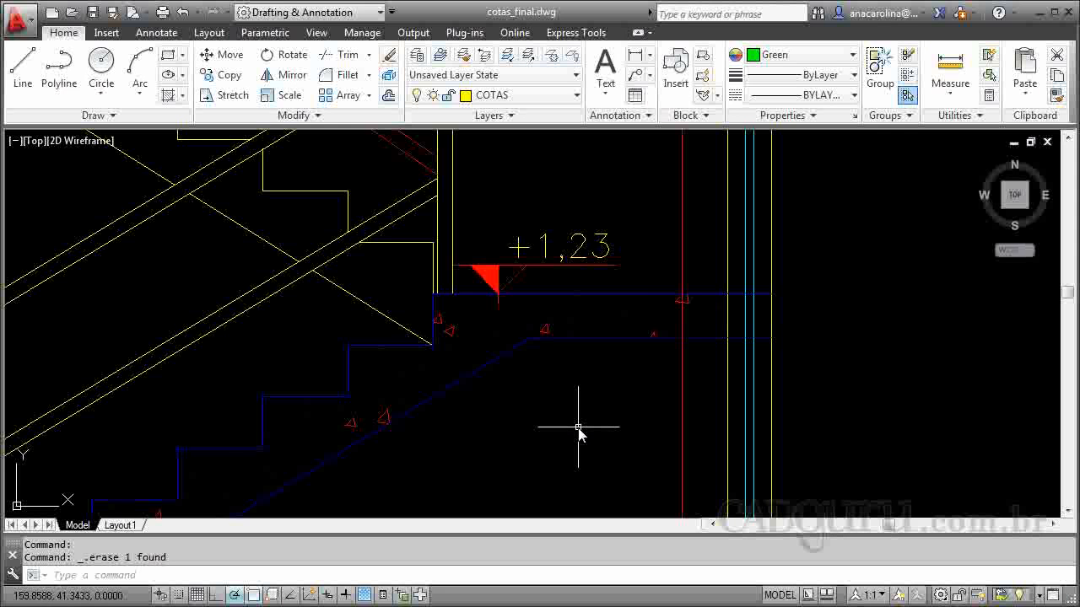
scroll(608, 354, "down", 5)
scroll(725, 287, "down", 3)
scroll(615, 278, "up", 3)
scroll(700, 370, "up", 2)
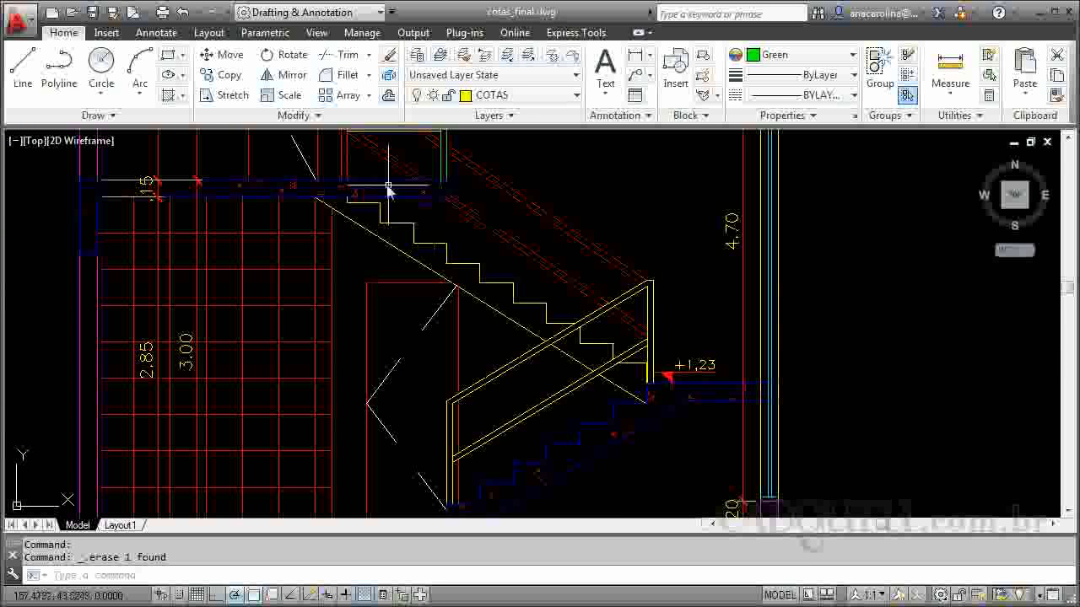
scroll(373, 180, "down", 2)
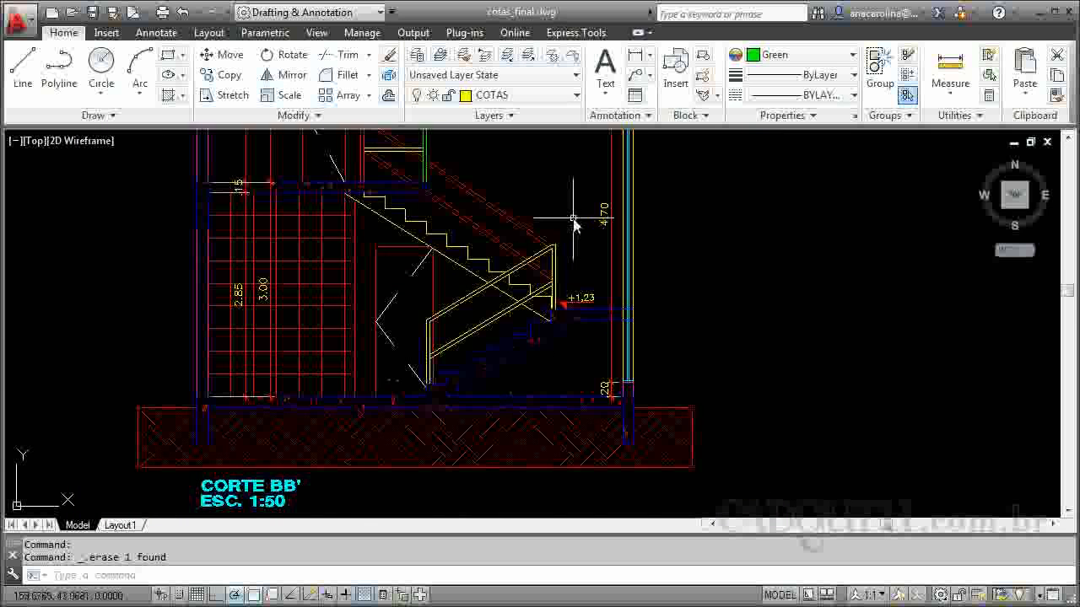
scroll(571, 222, "down", 5)
scroll(393, 387, "up", 3)
scroll(393, 386, "up", 5)
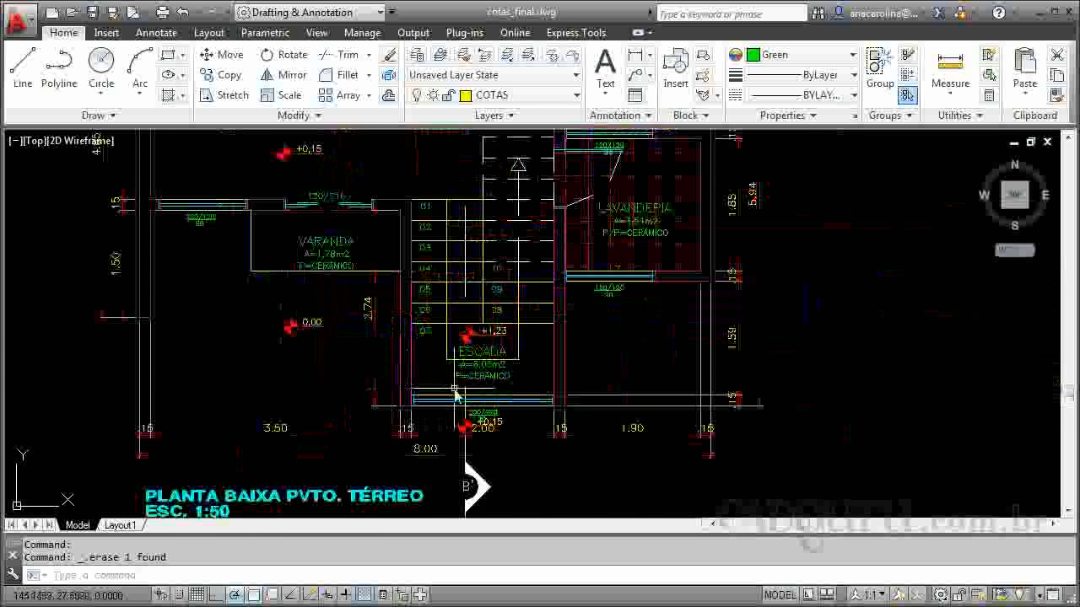
scroll(558, 273, "up", 2)
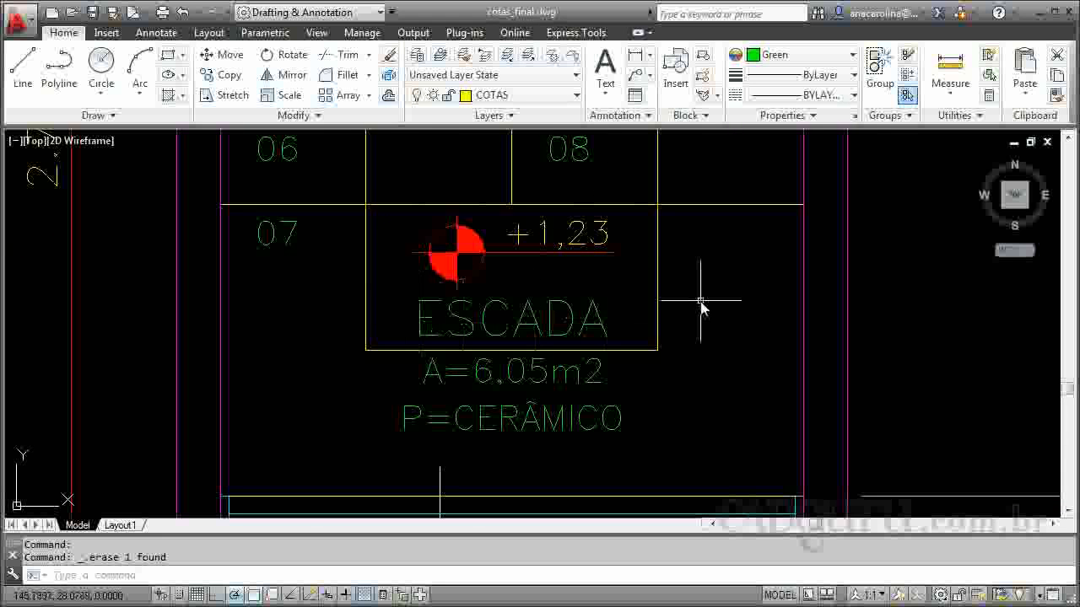
- Set the level text of the SACADA marker on the upper floor plan to +2,95
scroll(700, 303, "down", 5)
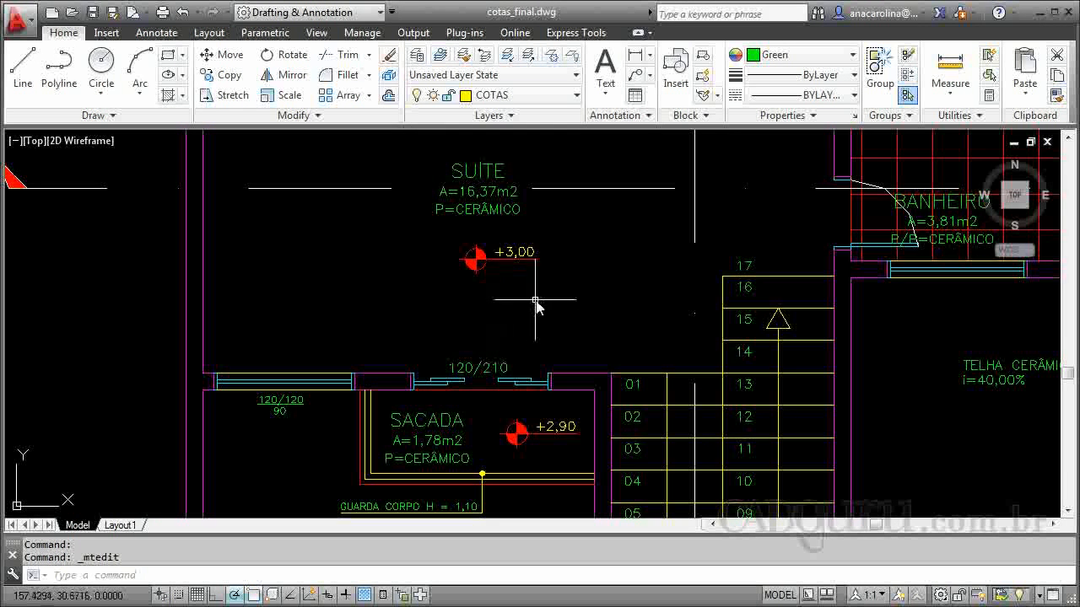
scroll(548, 445, "up", 4)
left_click(593, 390)
double_click(589, 390)
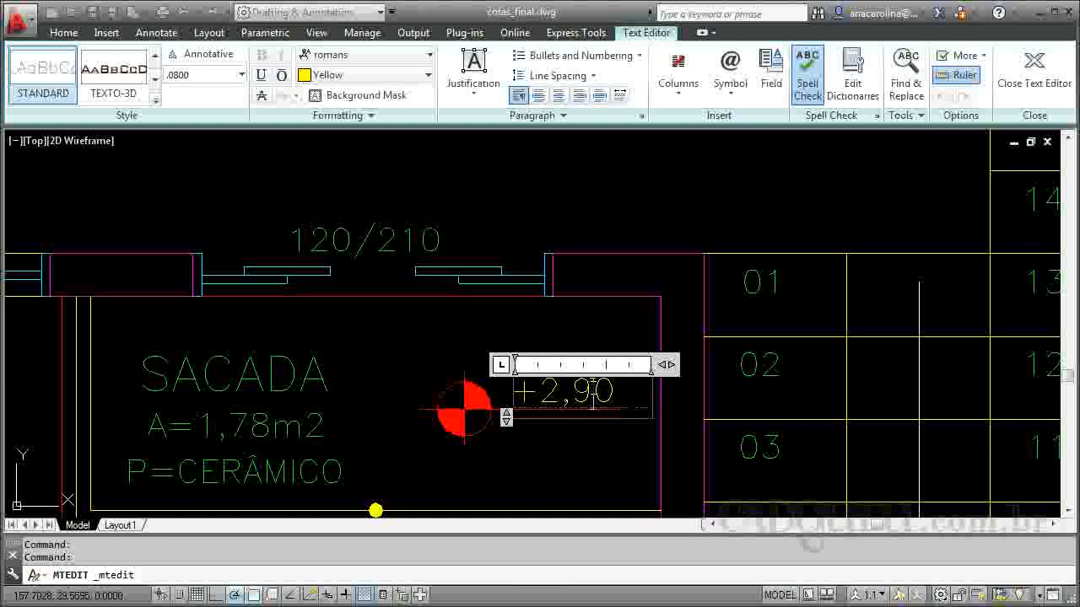
type("5")
left_click(597, 456)
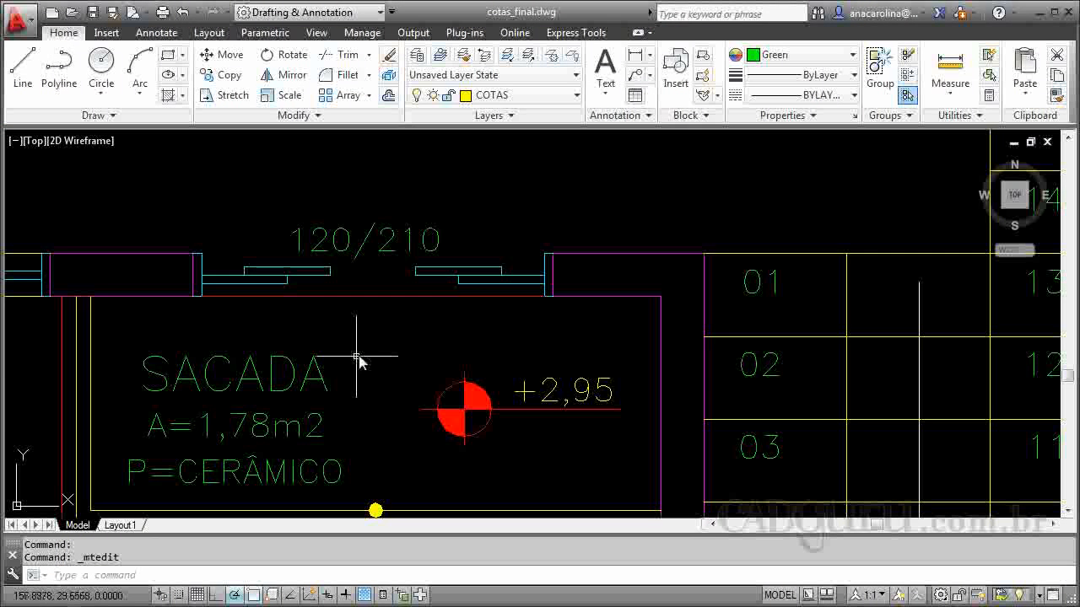
- Review the level markers on the upper floor plan and across sections AA' and BB'
scroll(402, 314, "down", 6)
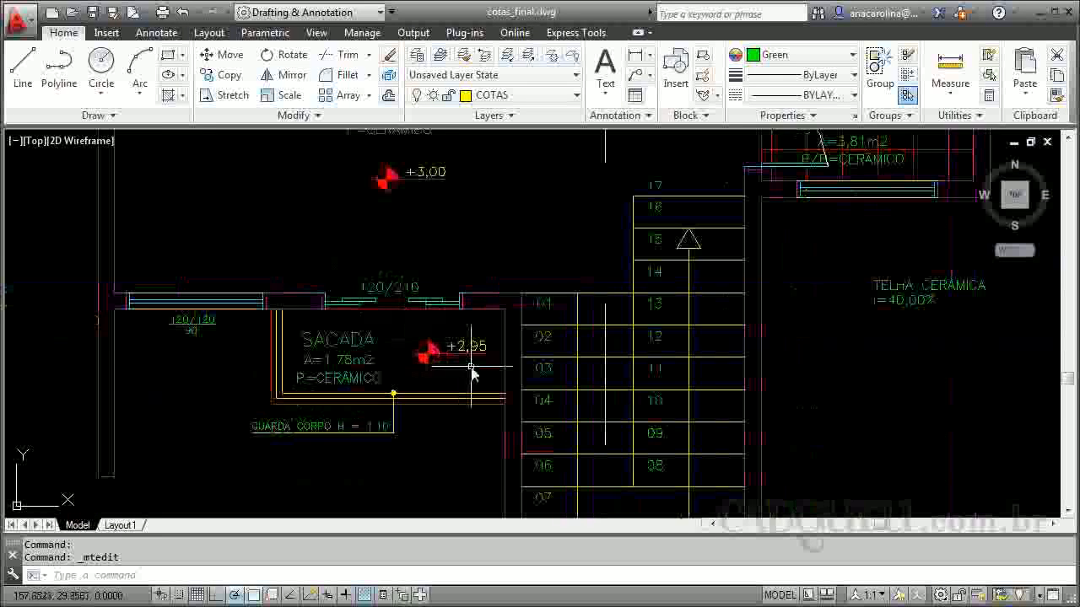
scroll(454, 275, "up", 2)
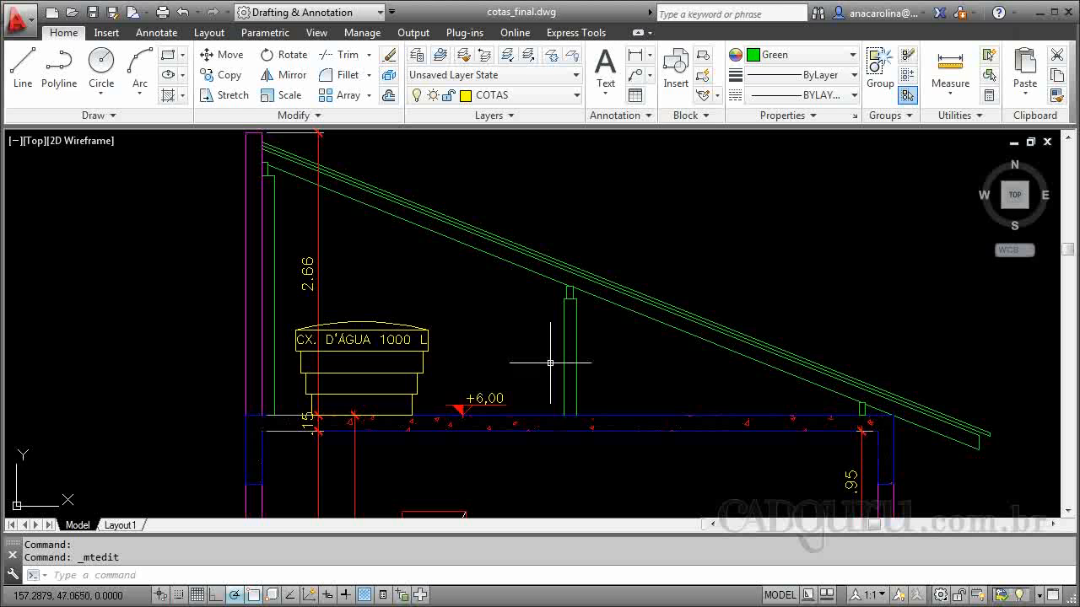
scroll(544, 295, "down", 4)
scroll(574, 414, "up", 4)
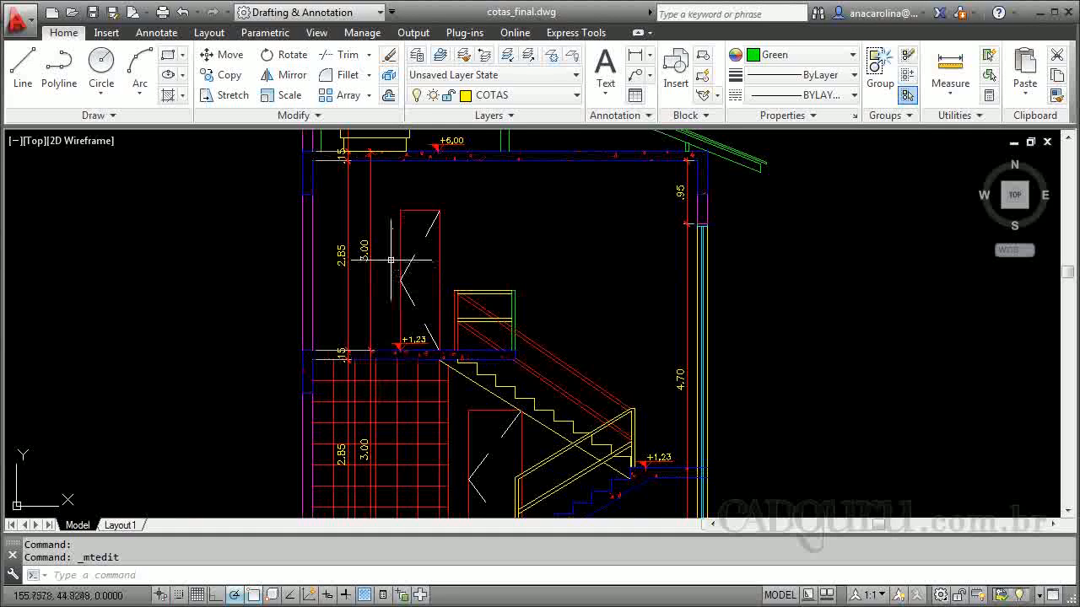
scroll(597, 274, "down", 2)
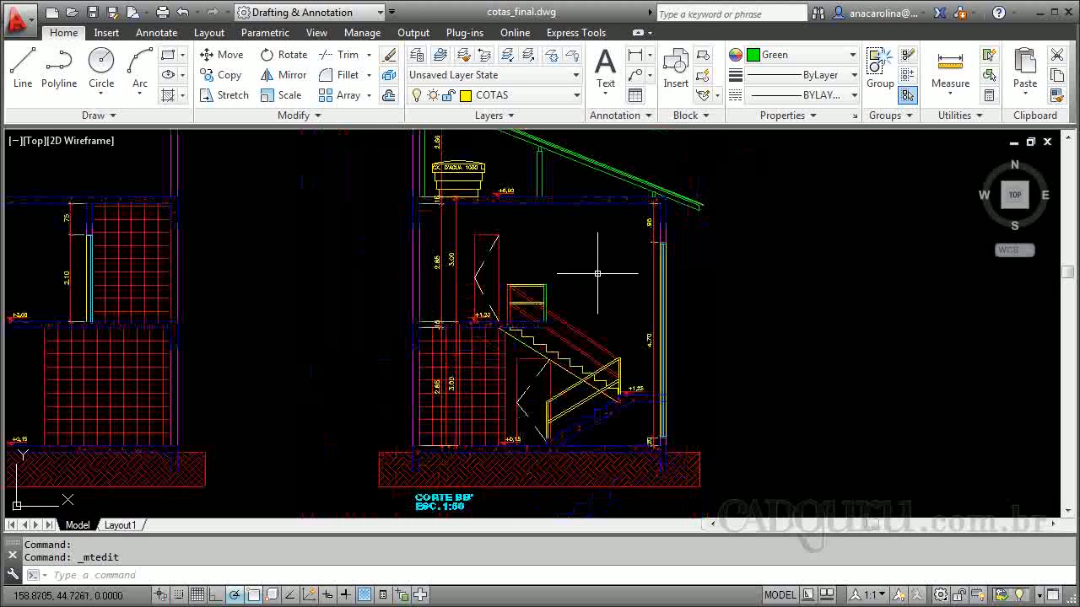
scroll(597, 273, "down", 2)
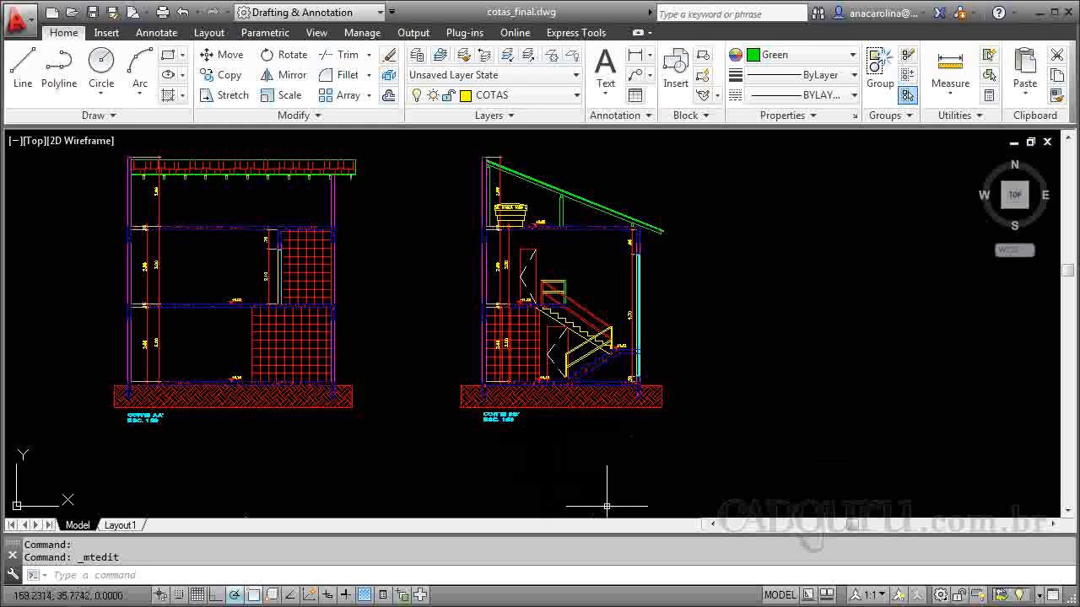
scroll(573, 464, "down", 2)
scroll(414, 462, "up", 2)
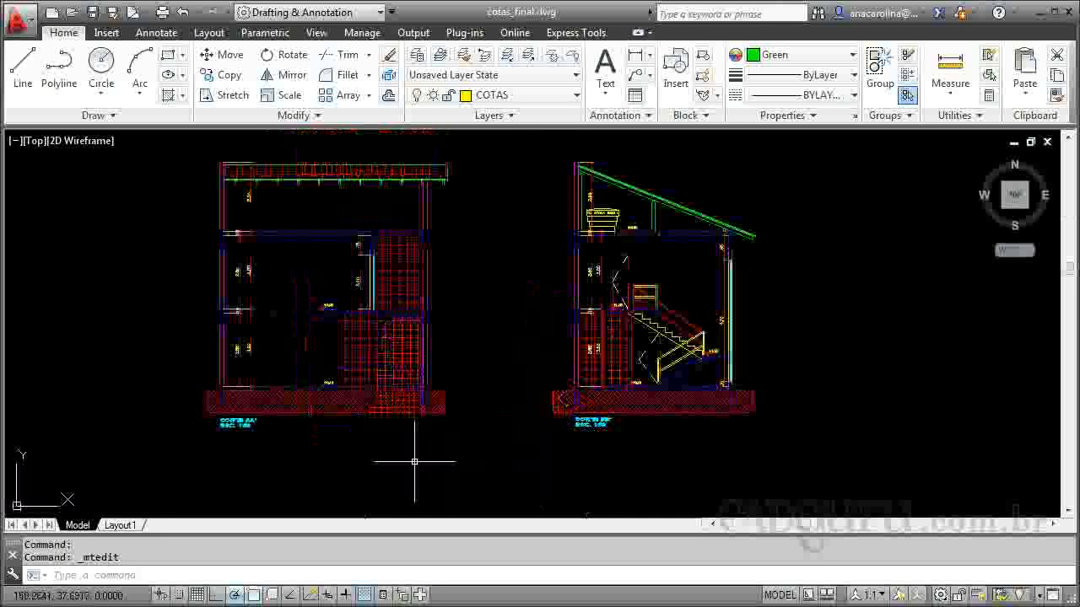